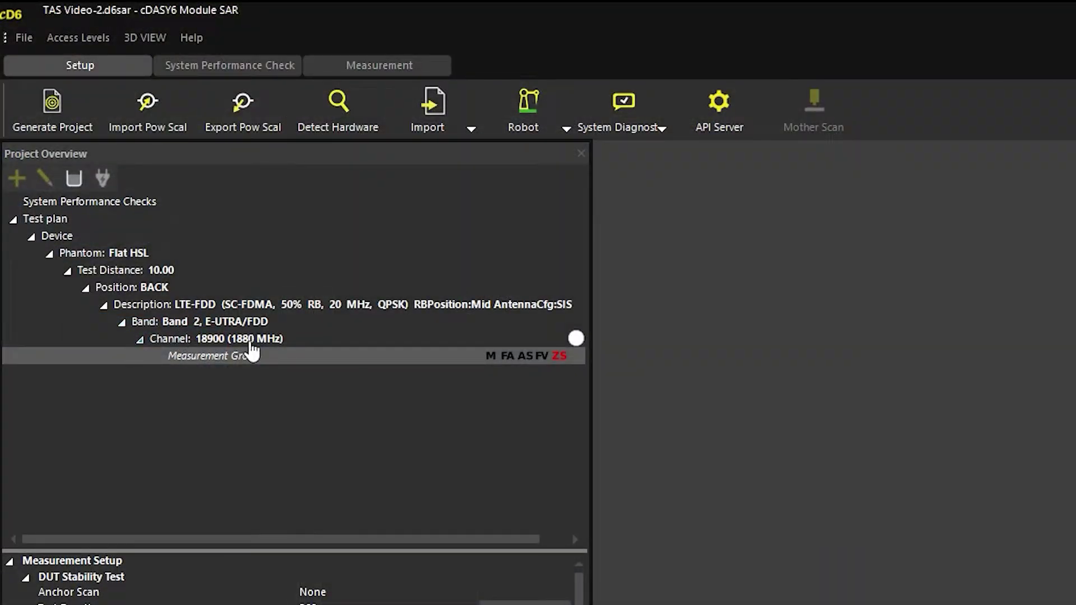
# - Enable Fast Area Scan in Measurement Group and change the scan duration from 280 to 300 s
pyautogui.doubleClick(490, 354)
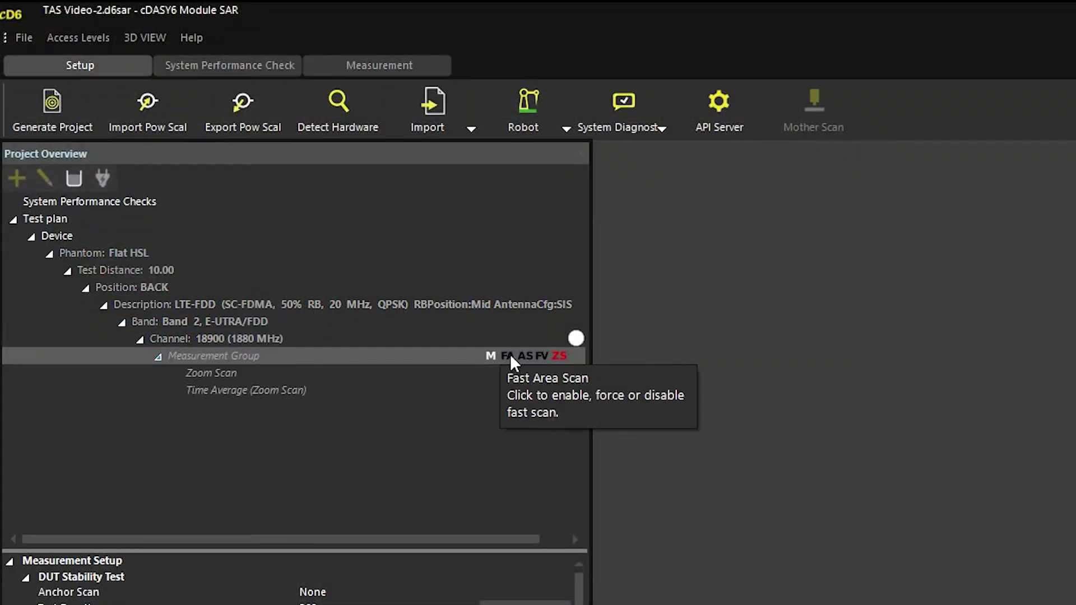
pyautogui.click(509, 356)
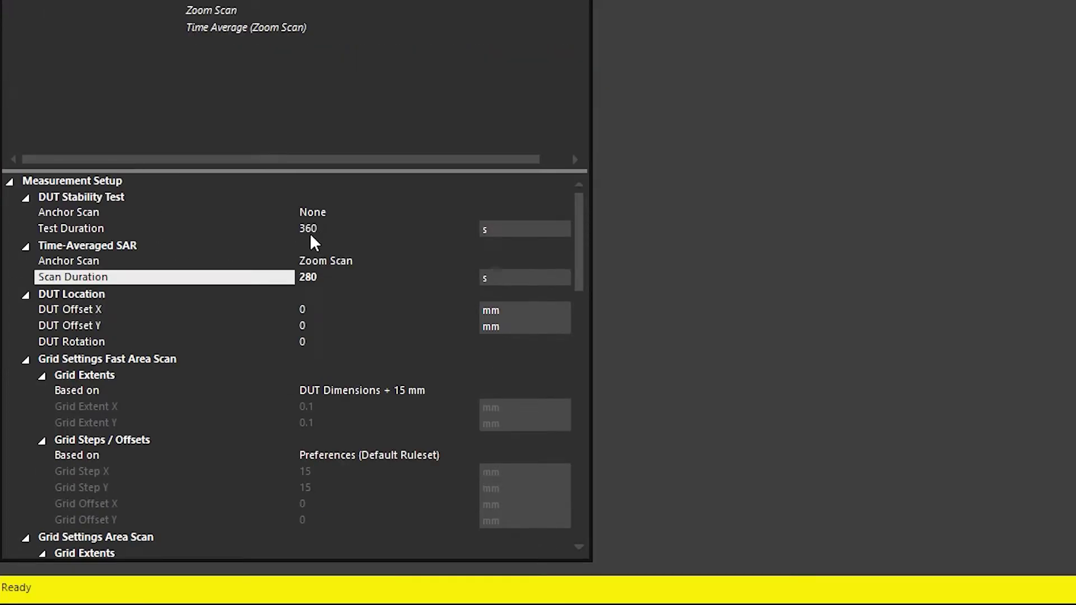
pyautogui.click(340, 271)
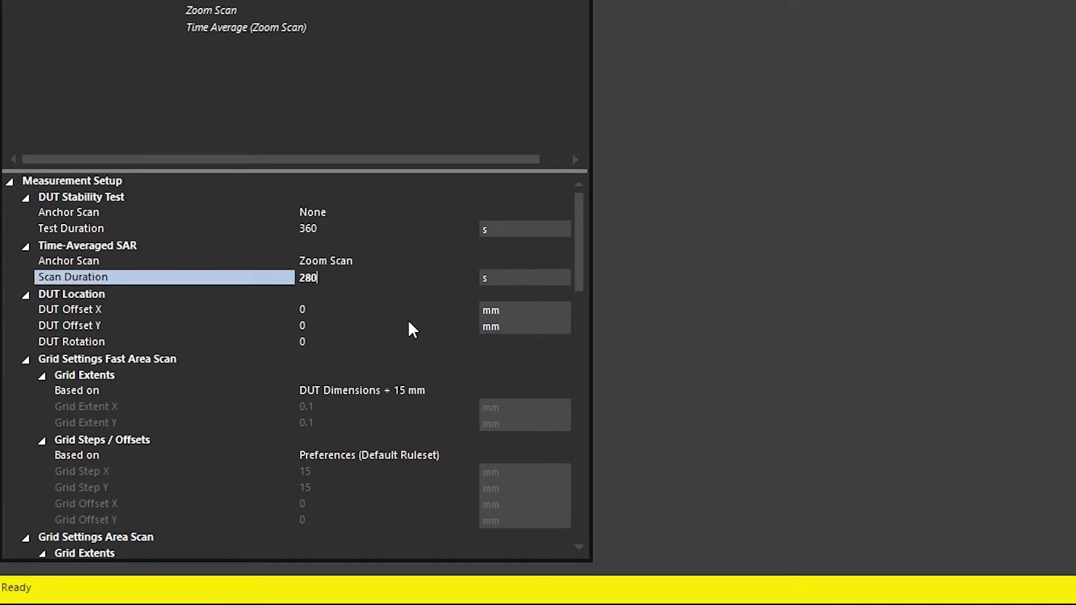
pyautogui.press('BackSpace')
pyautogui.press('BackSpace')
pyautogui.press('BackSpace')
pyautogui.write('300')
pyautogui.press('Return')
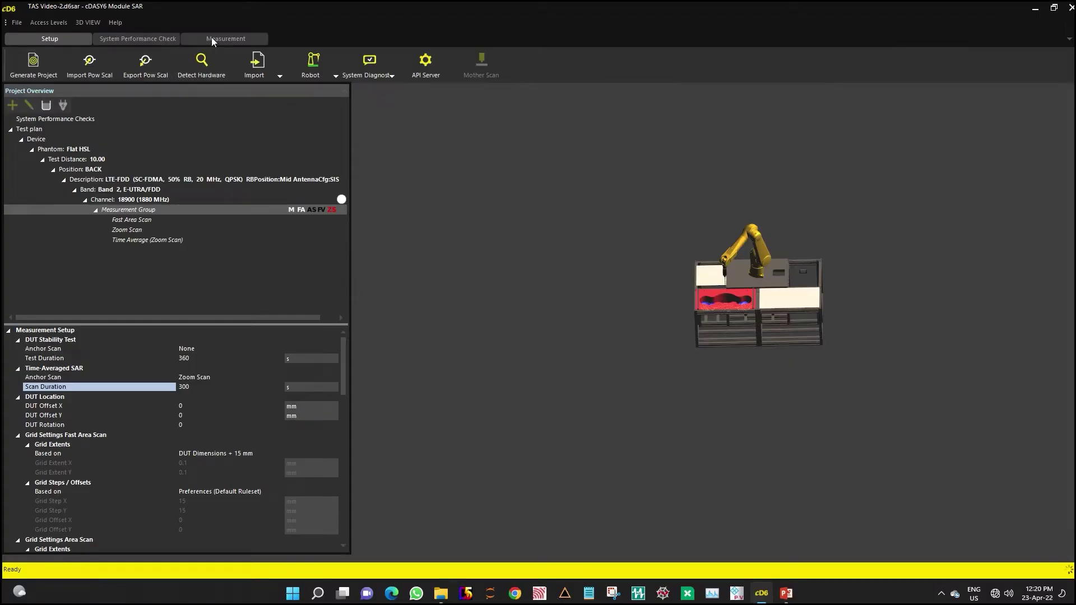
# - Start measuring Measurement Group and confirm device placement so the fast area and zoom scans run
pyautogui.click(221, 38)
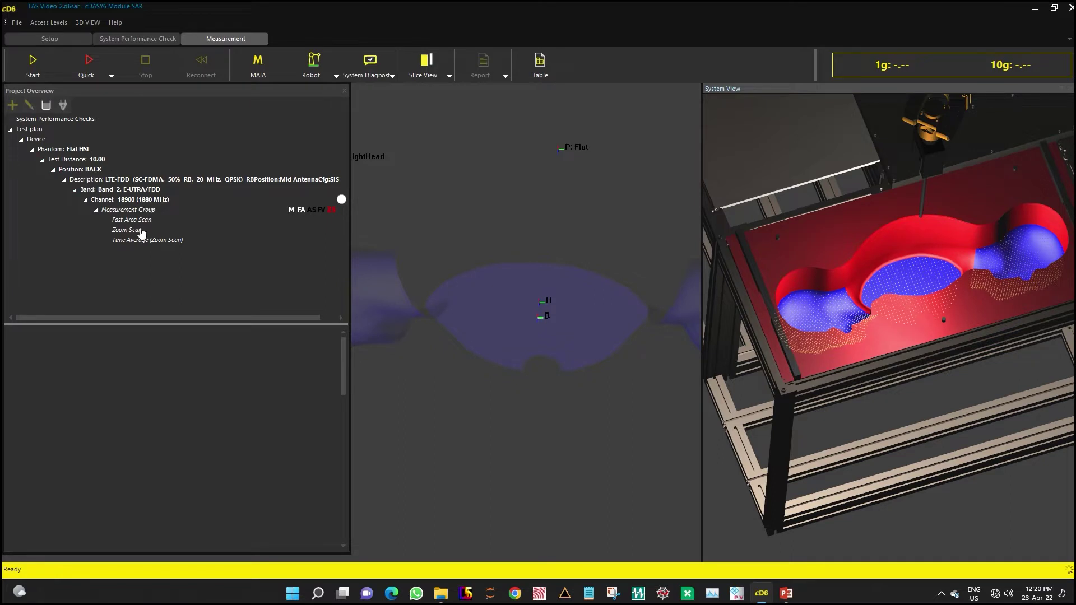
pyautogui.click(131, 209)
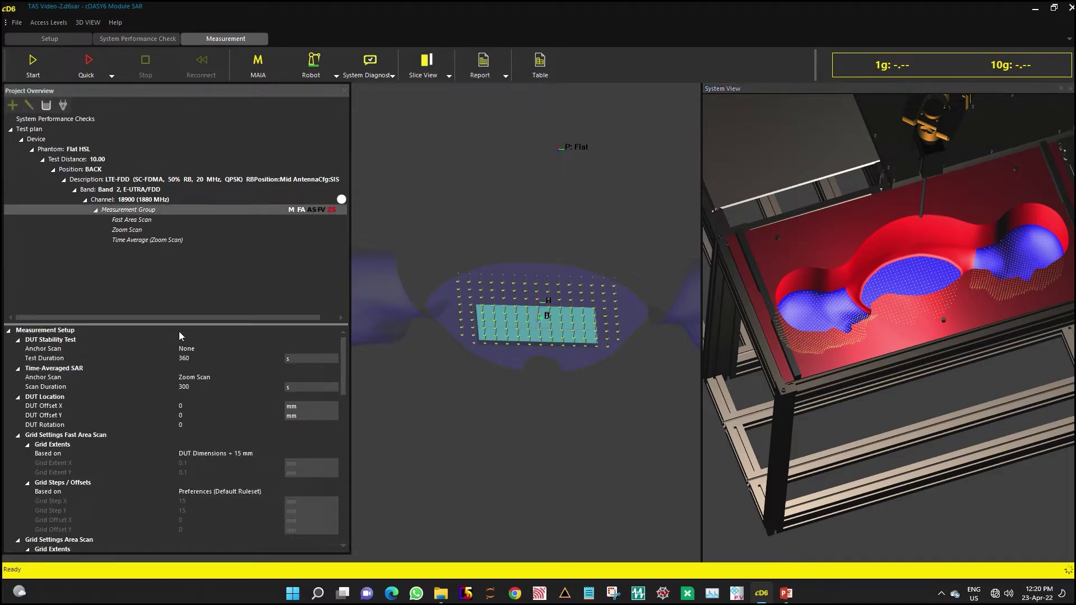
pyautogui.click(32, 66)
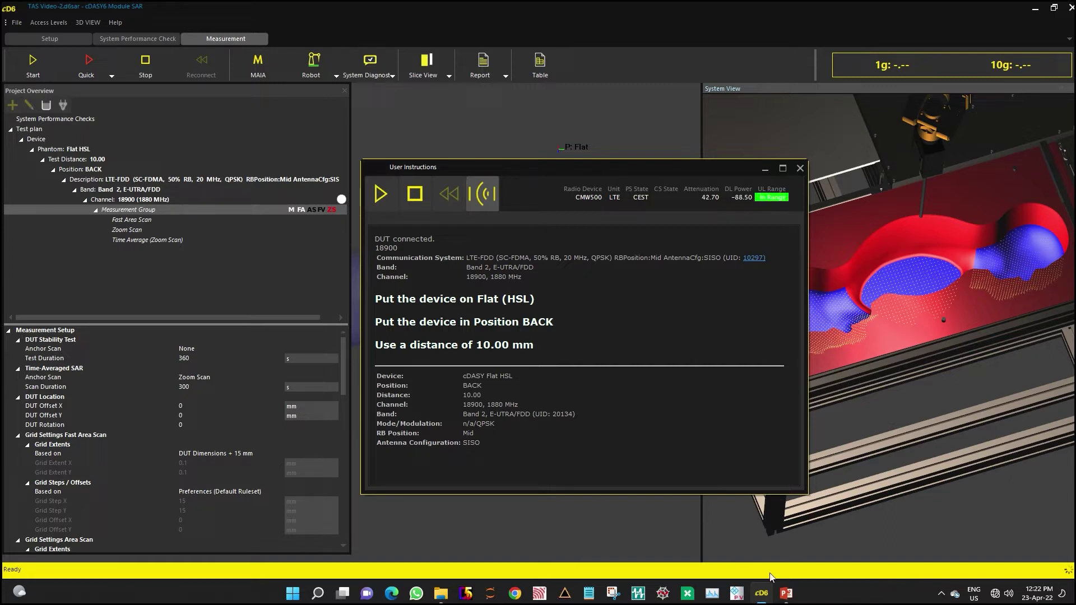
pyautogui.click(381, 196)
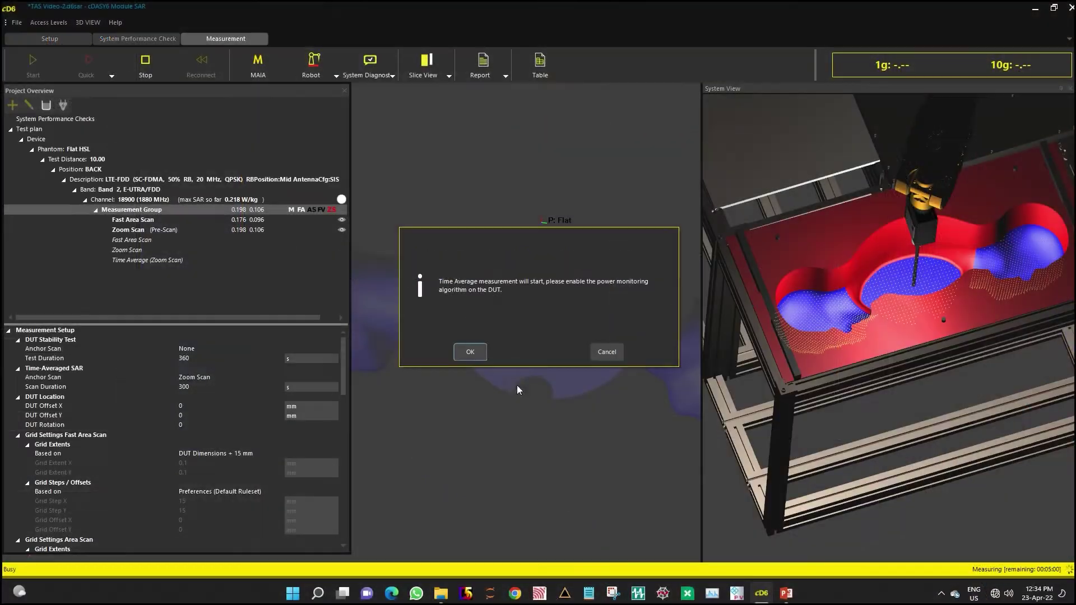
# - Acknowledge the power-monitoring prompt, rearrange the side panel, and show the time-averaged SAR graph
pyautogui.click(473, 351)
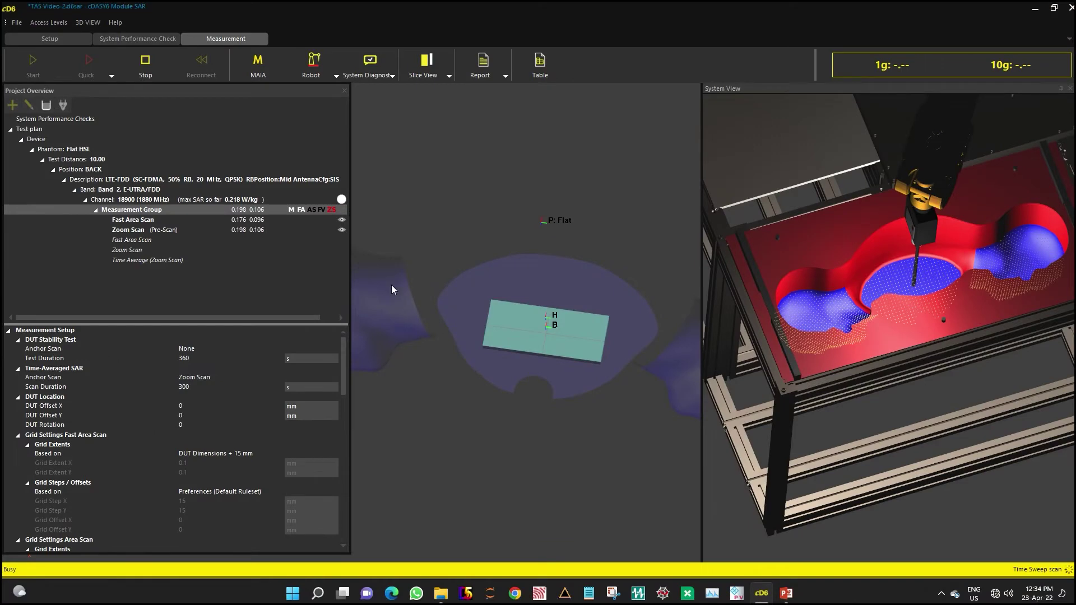
pyautogui.rightClick(279, 33)
pyautogui.click(329, 172)
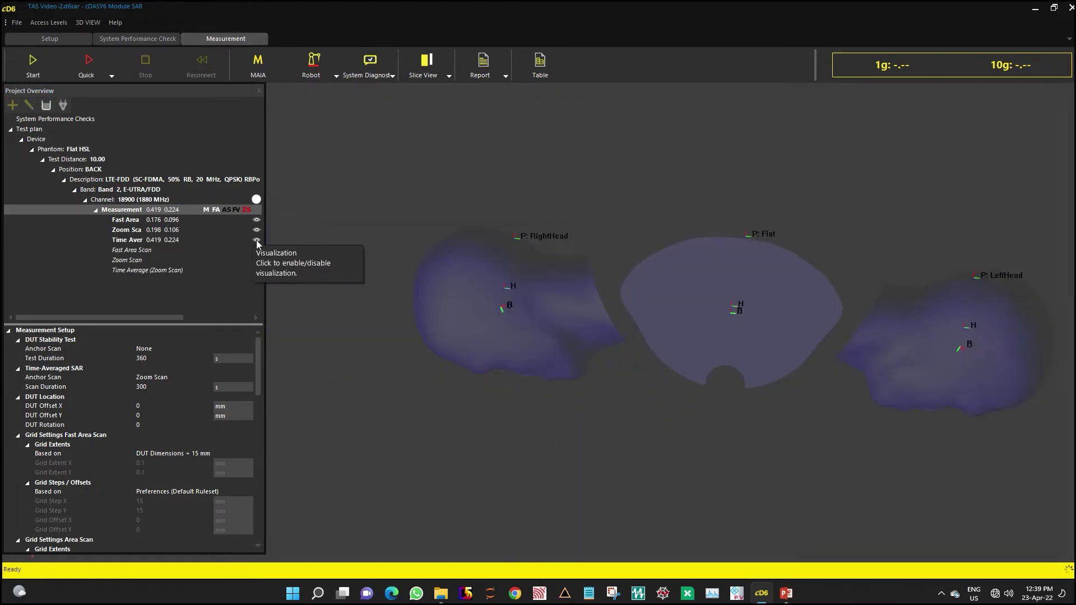
pyautogui.click(256, 240)
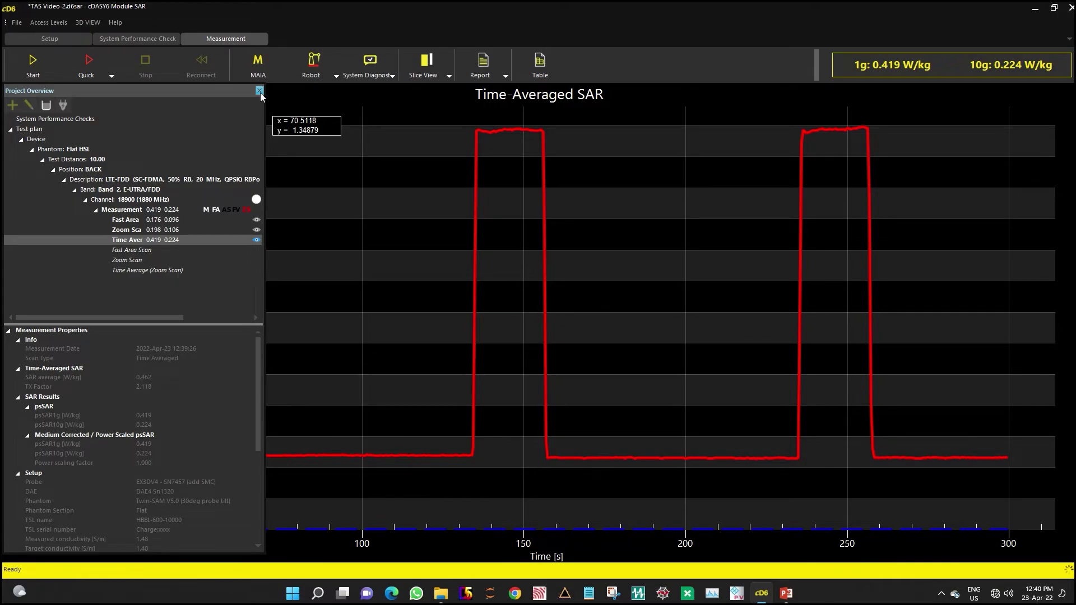
# - Close the Project Overview pane so the Time-Averaged SAR graph spans the full window
pyautogui.click(260, 92)
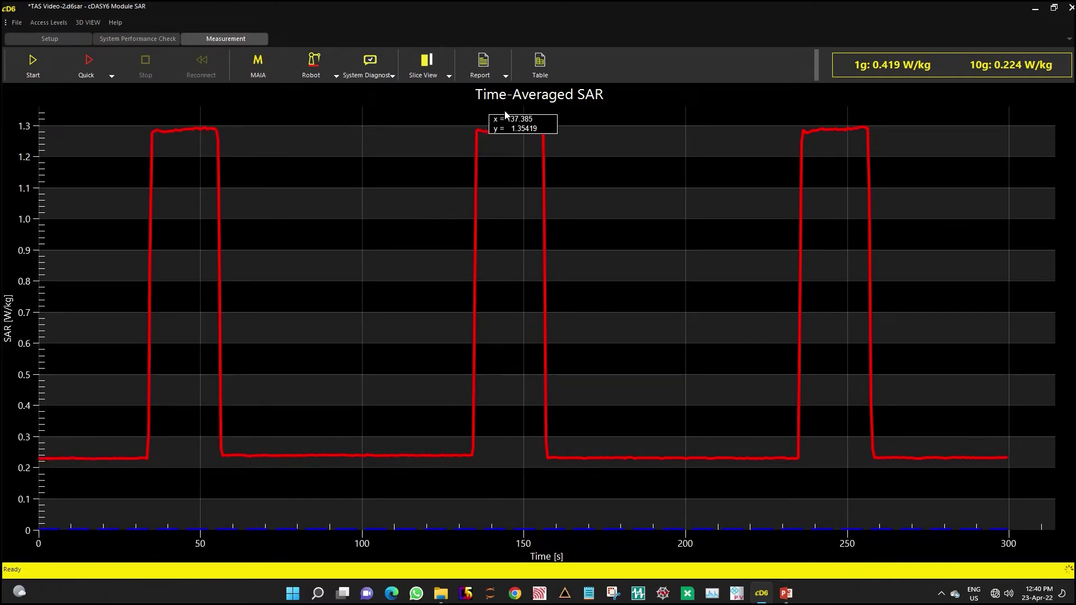